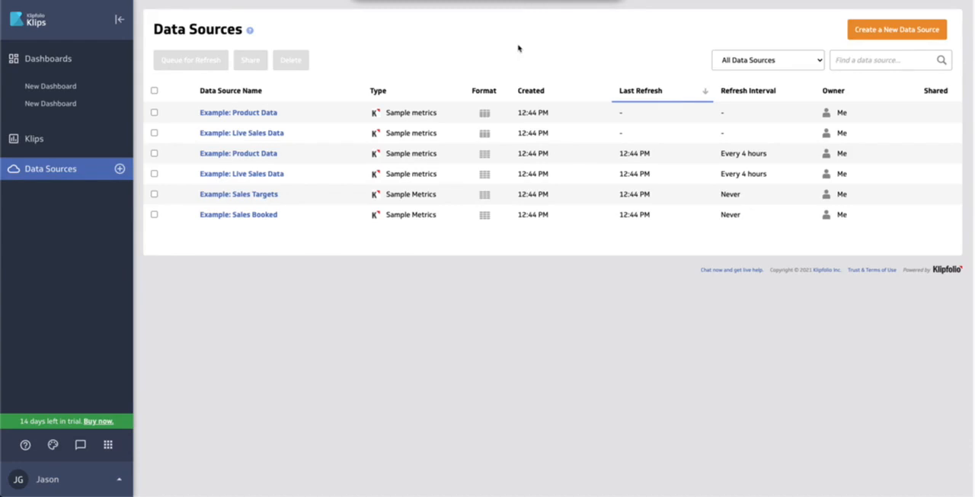
left_click(119, 169)
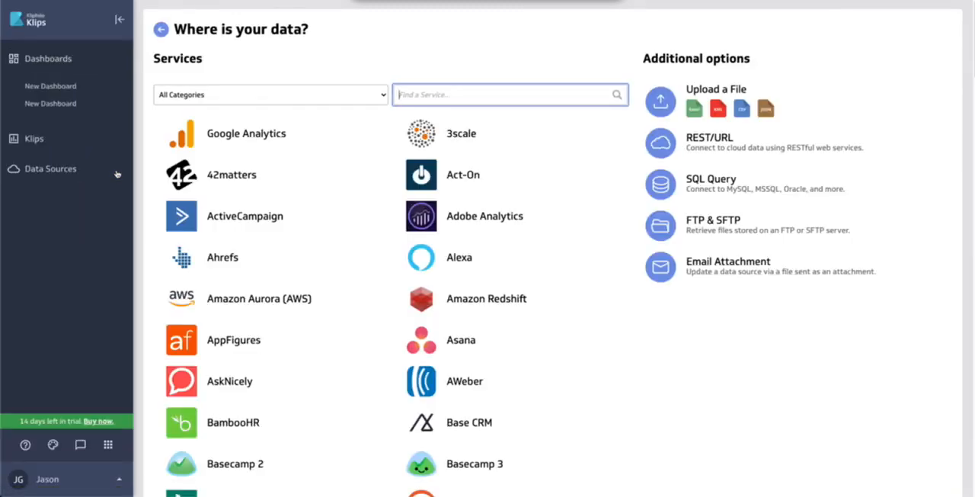
left_click(728, 150)
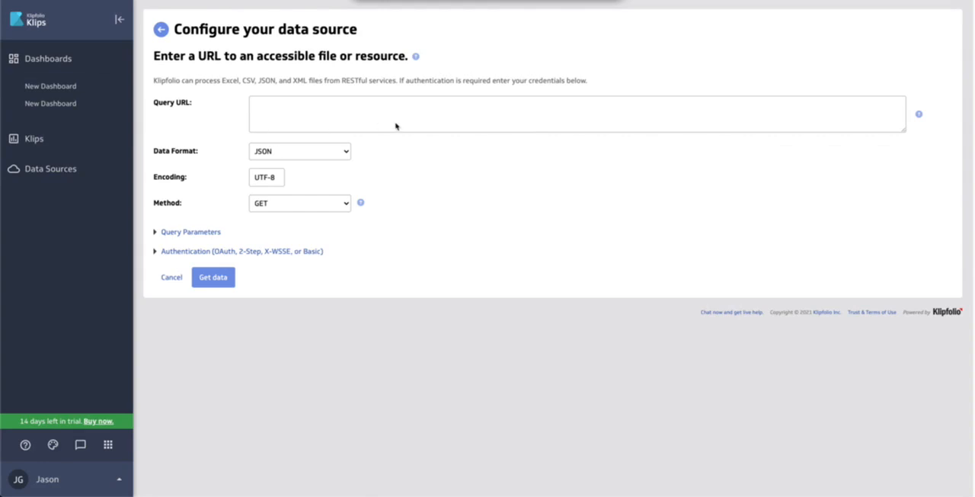
type("https://demo.dreamfactory.com/api/v2/mysql/_table/employees")
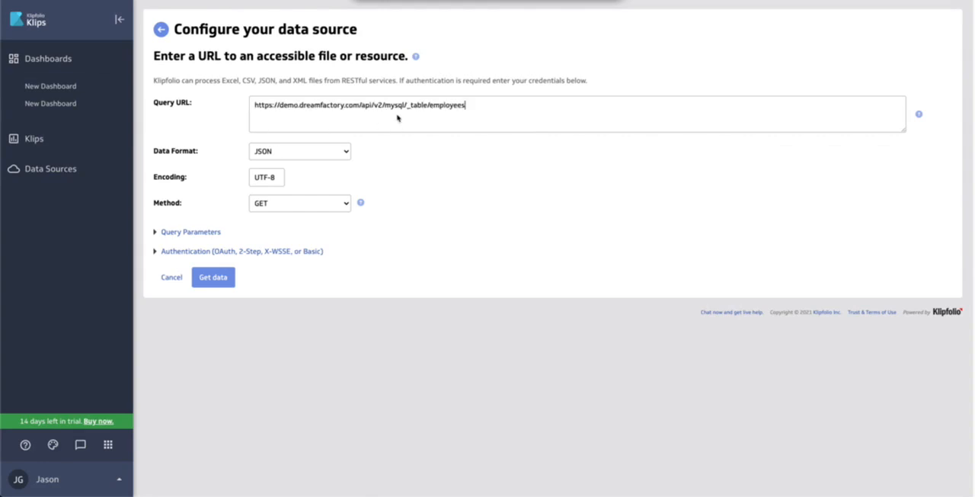
left_click_drag(429, 106, 464, 107)
left_click(465, 106)
Keep GET as the request method and JSON as the data format for the data source
left_click(269, 208)
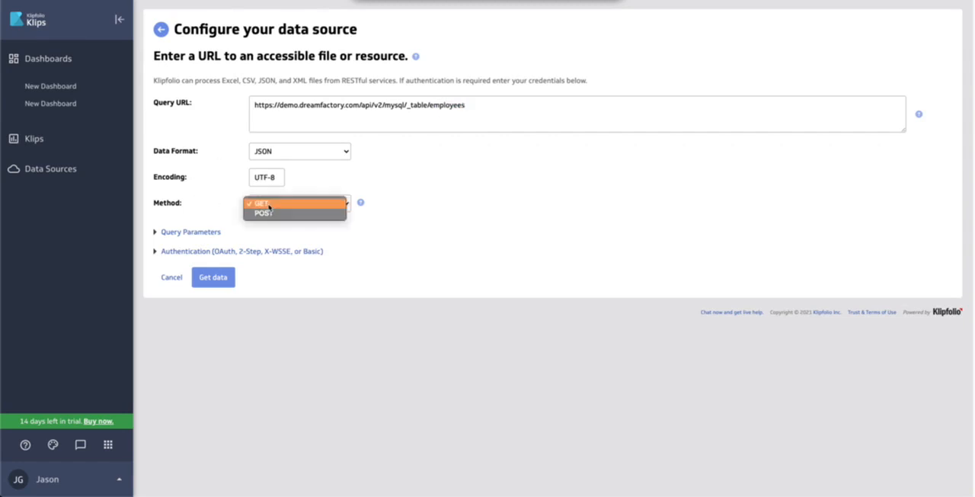
left_click(230, 205)
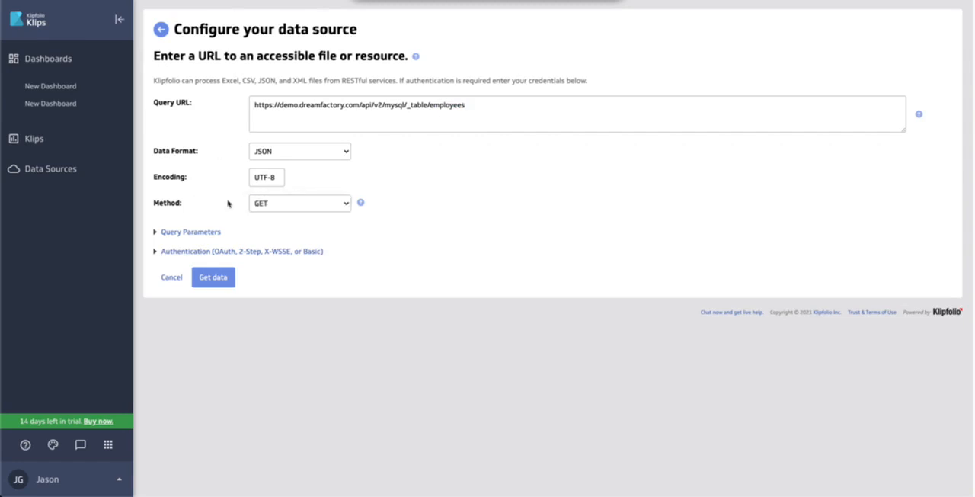
left_click(267, 151)
left_click(227, 151)
Add a Header-type query parameter named X-DreamFactory-Api-Key and paste the API key as its value
left_click(156, 232)
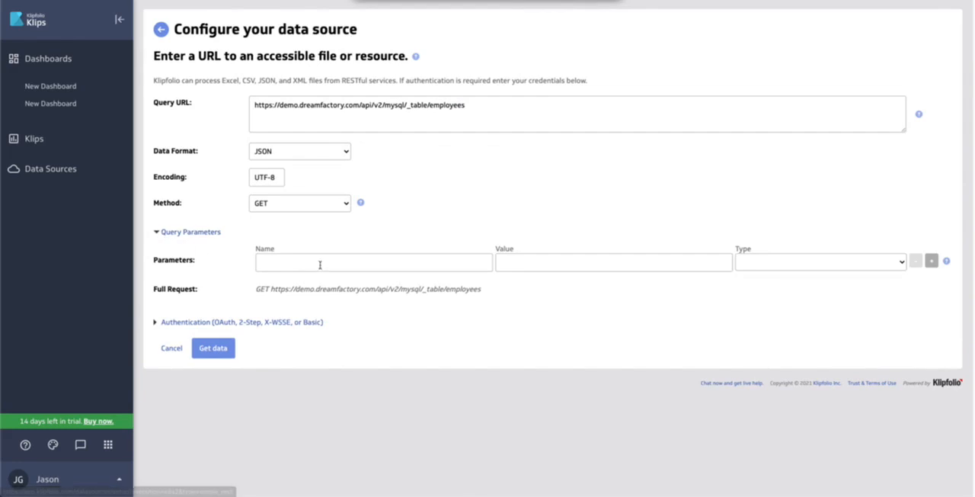
left_click(788, 266)
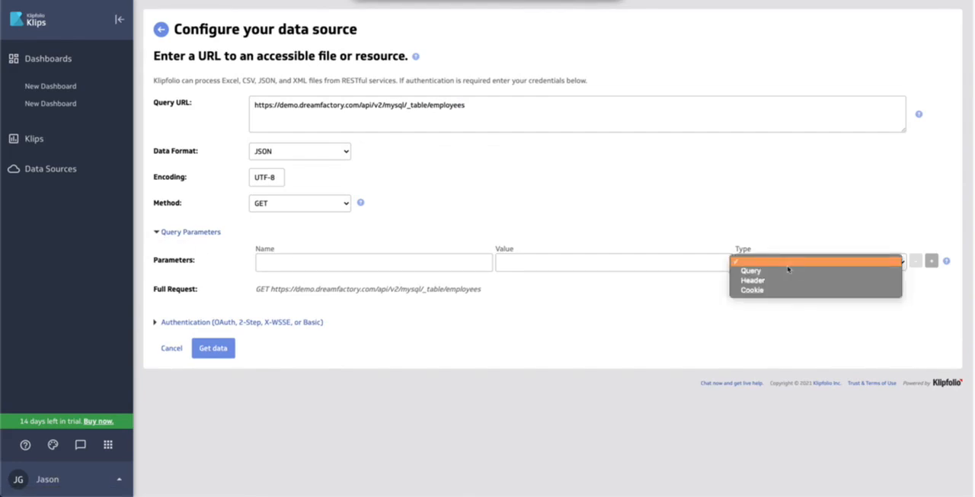
left_click(788, 280)
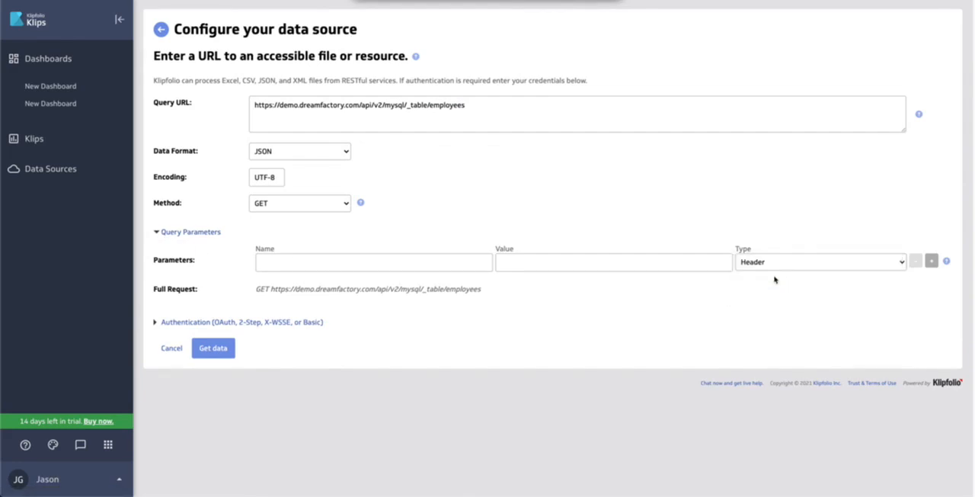
left_click(570, 265)
key("ctrl+v")
key("super+Tab")
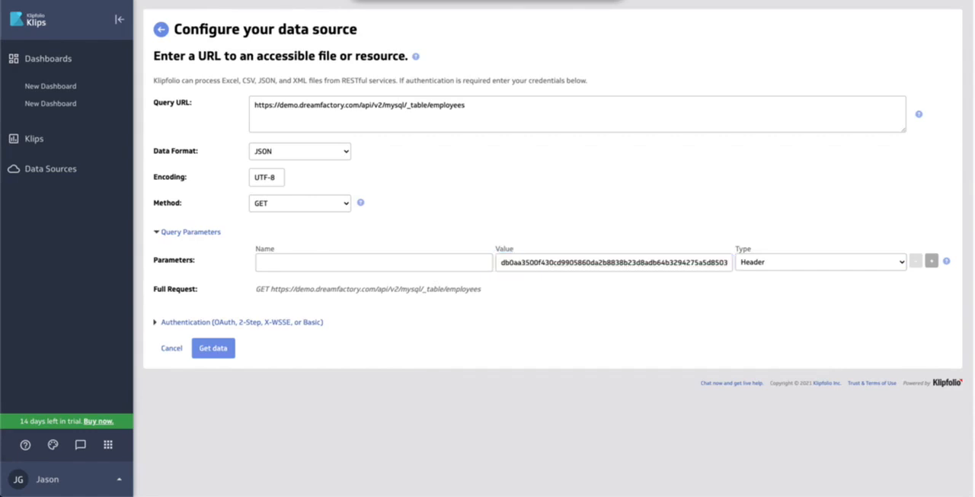
key("super+Tab")
left_click(318, 261)
key("ctrl+v")
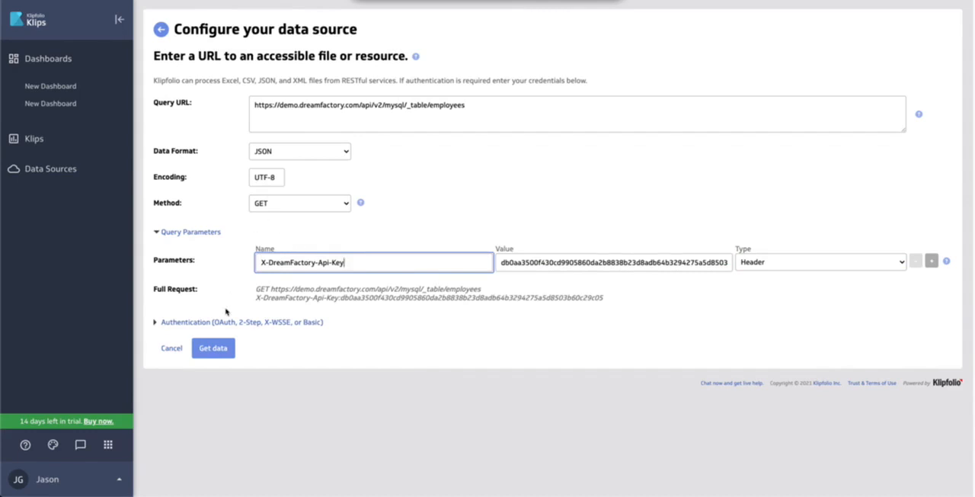
Fetch the data from the configured URL and review the returned employee records in the preview
left_click(214, 348)
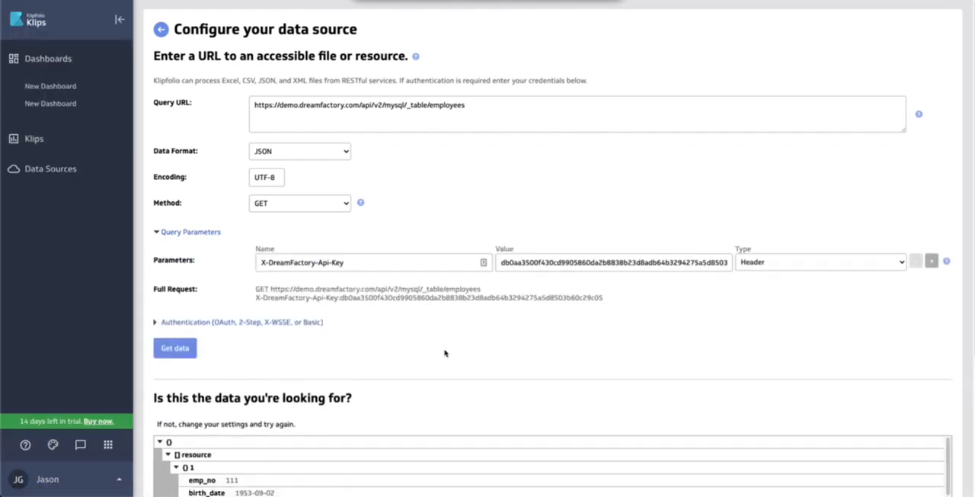
scroll(445, 352, "down", 3)
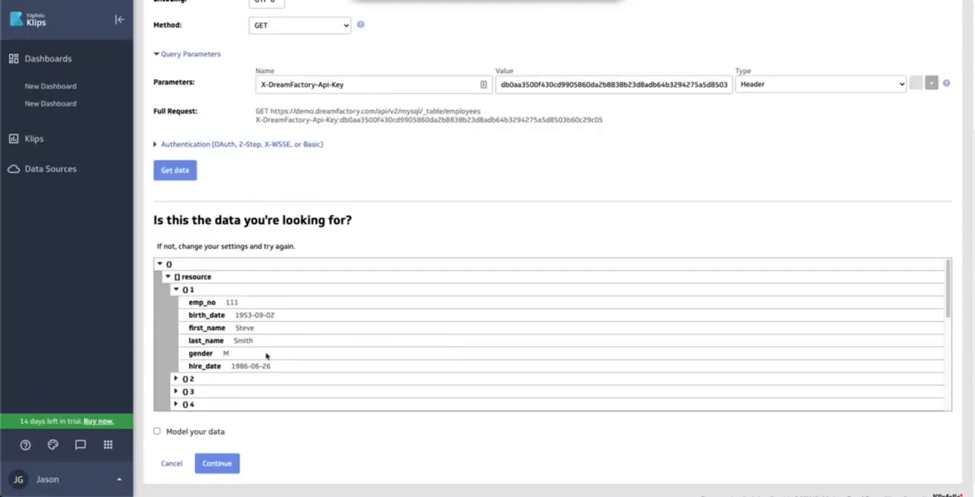
scroll(402, 289, "up", 2)
Append ?limit=20 to the query URL and fetch the data again
left_click(489, 77)
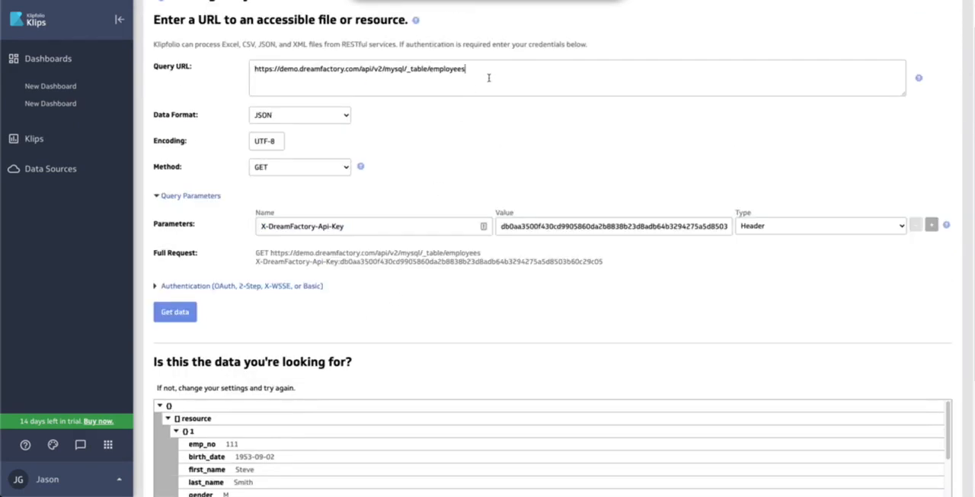
type("?limit=20")
left_click(174, 310)
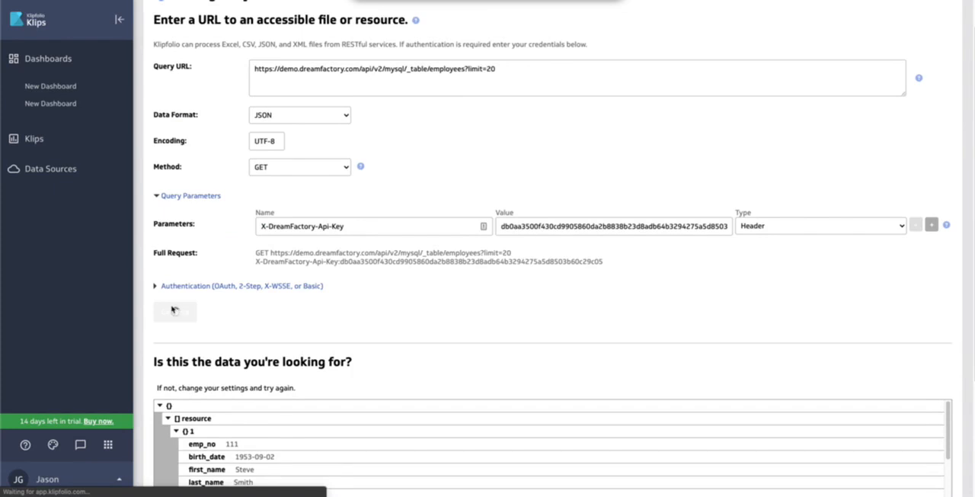
Continue with data modelling enabled and add three empty columns to the model
scroll(461, 342, "down", 2)
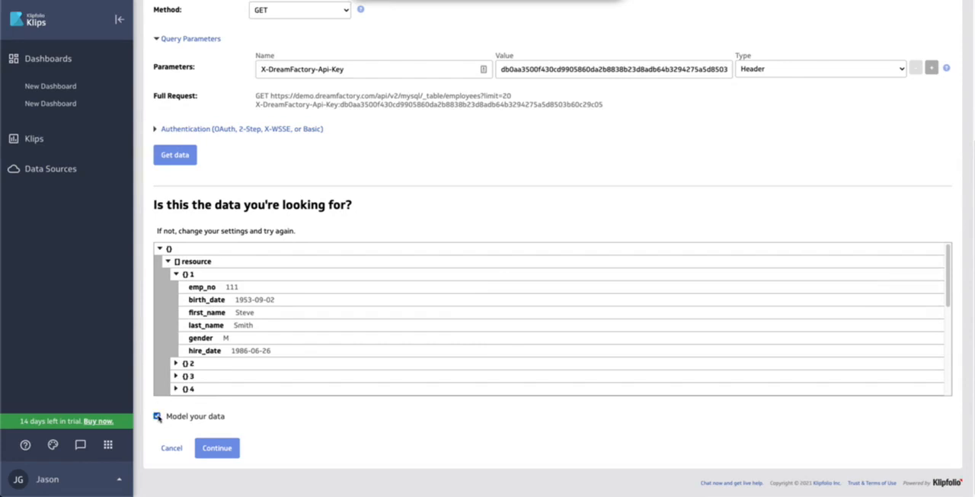
left_click(224, 447)
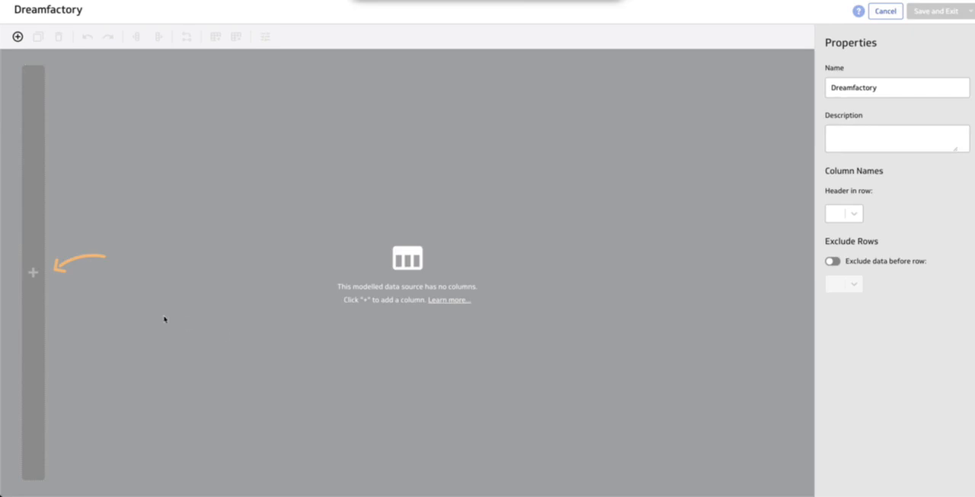
left_click(33, 273)
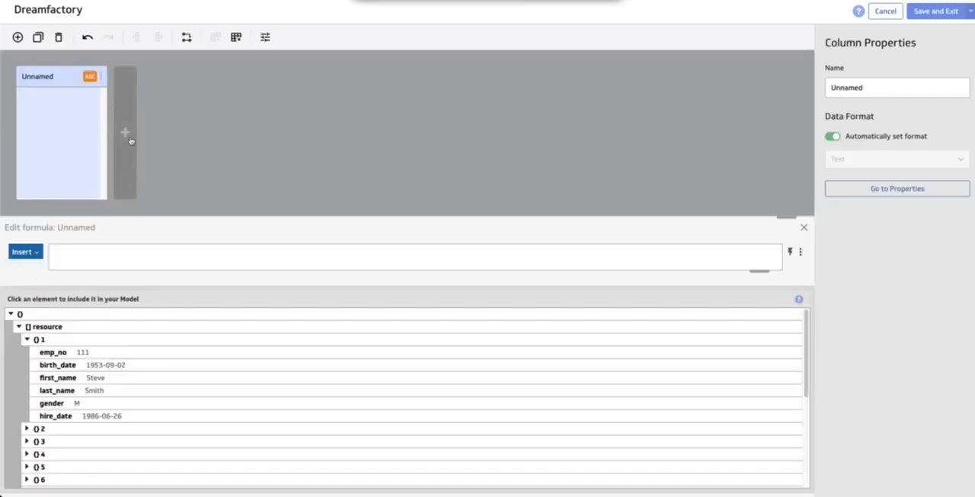
left_click(126, 134)
left_click(218, 132)
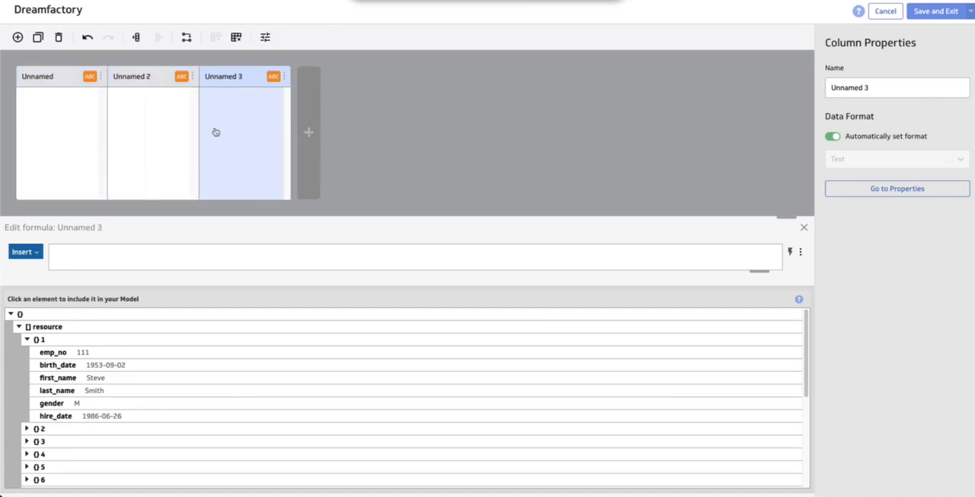
Map the model's first column to emp_no, the second to first_name and the third to last_name
left_click(58, 115)
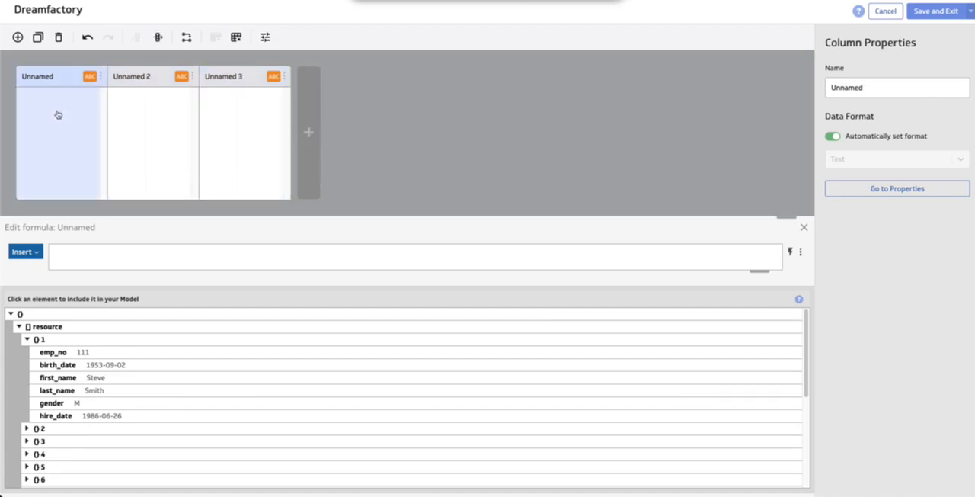
left_click(101, 353)
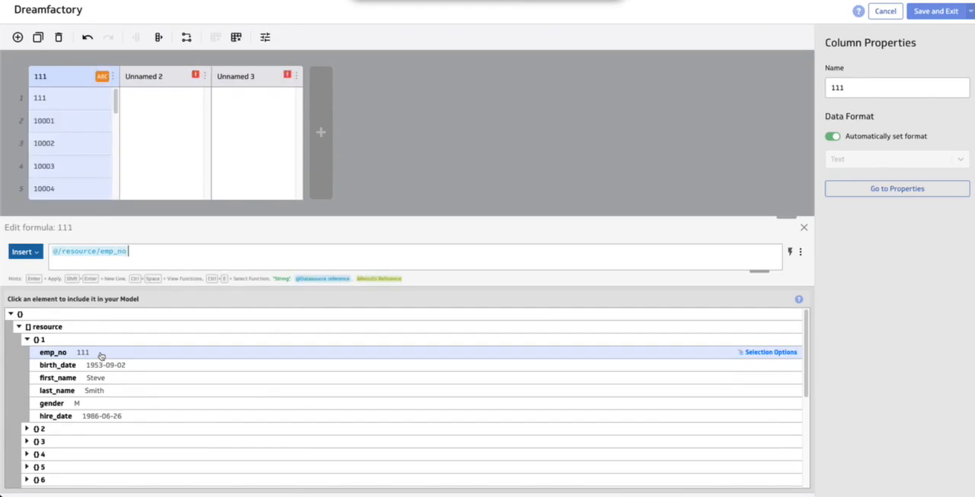
left_click(150, 106)
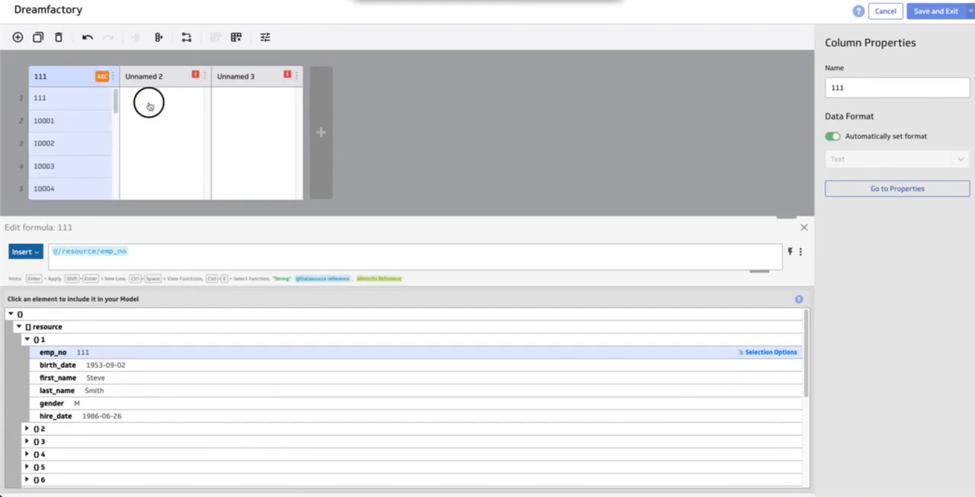
left_click(95, 378)
left_click(246, 112)
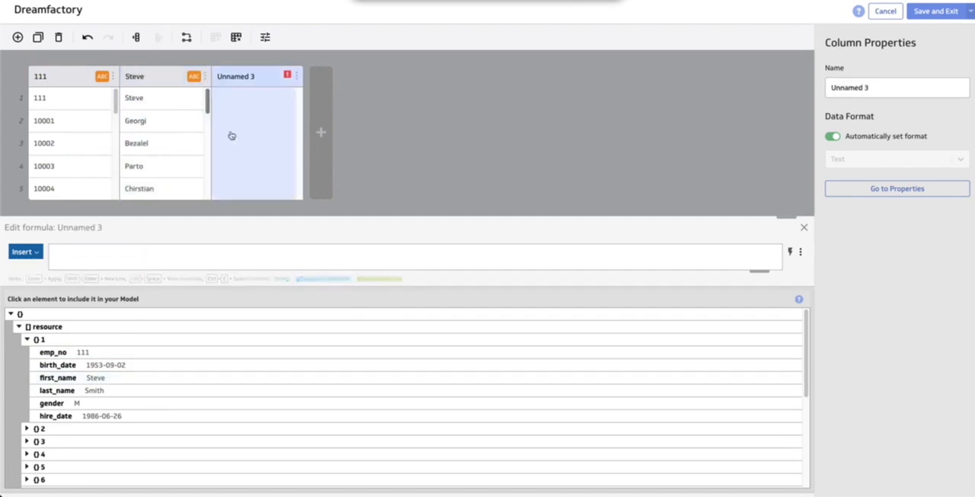
left_click(95, 393)
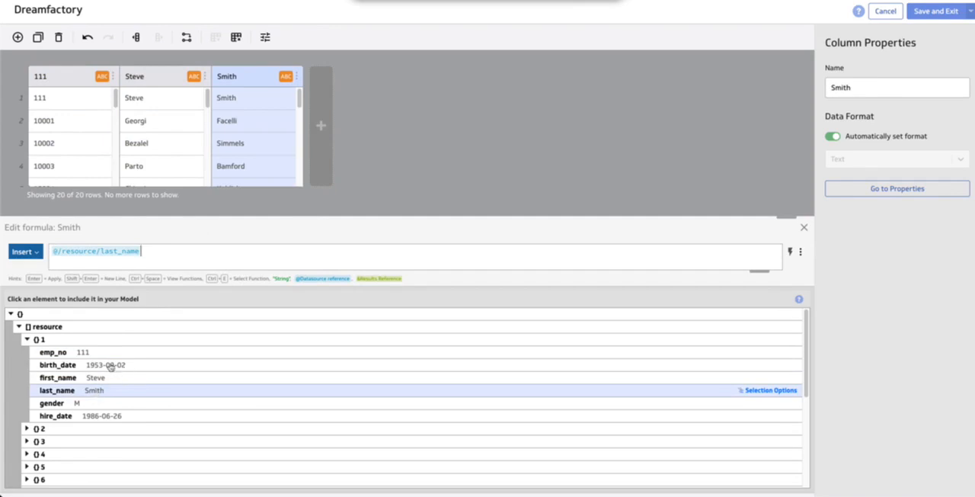
Rename the model's third column Last Name and its second column First Name
left_click(858, 84)
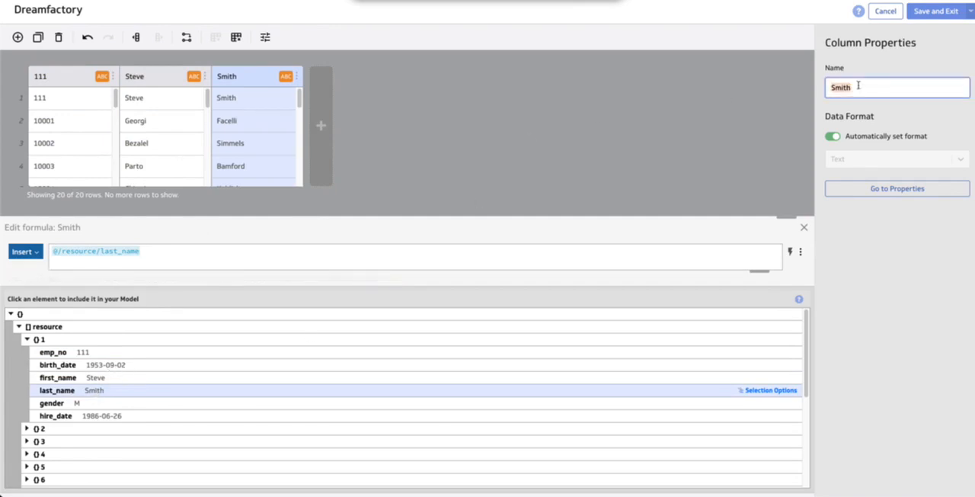
type("Last Name")
left_click(879, 257)
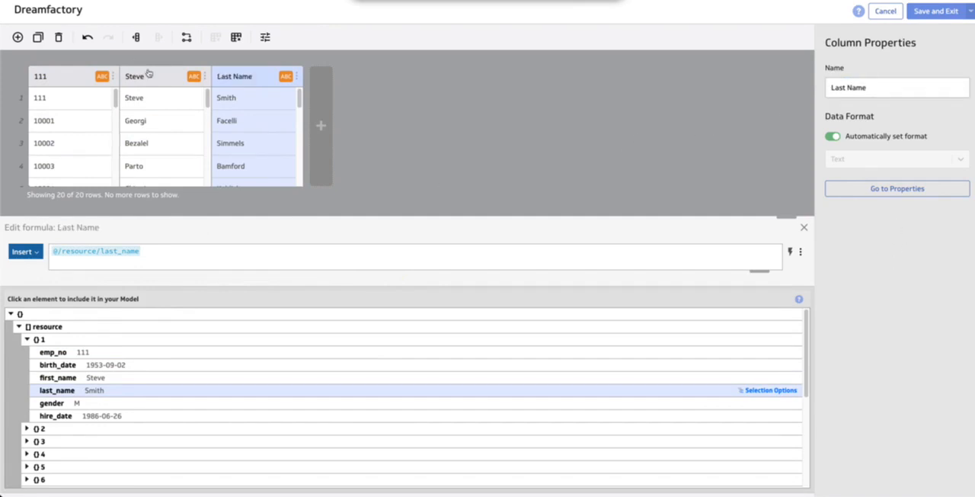
left_click(150, 75)
left_click(859, 87)
type("First Name")
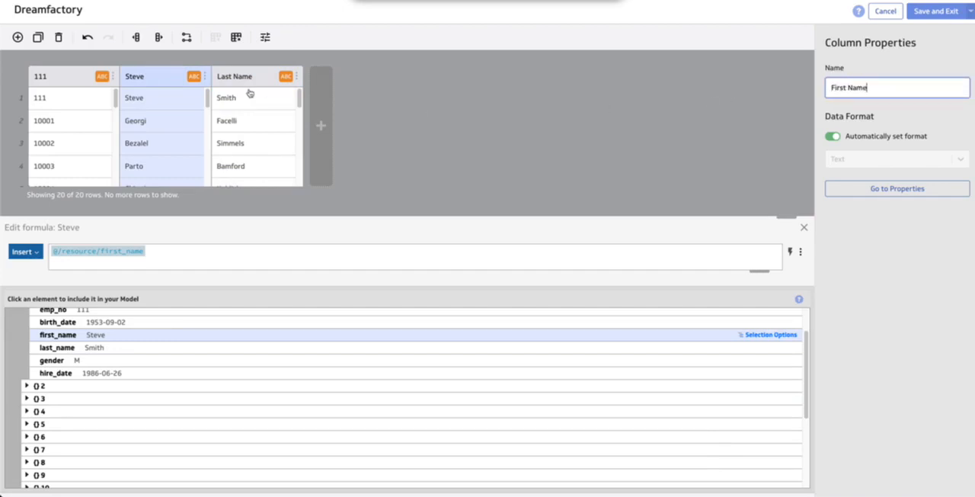
Rename the model's first column Employee ID, then save the model and exit the editor
left_click(67, 81)
left_click(864, 84)
type("Employee ID")
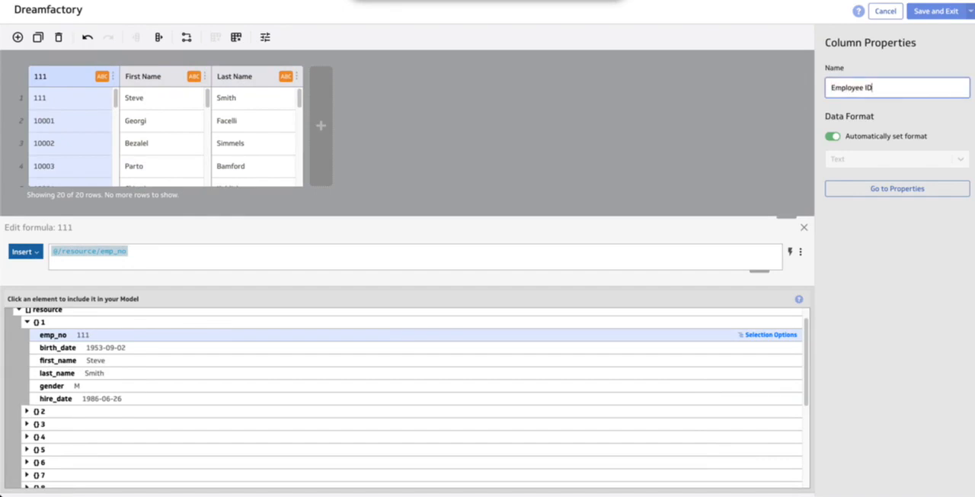
left_click(928, 17)
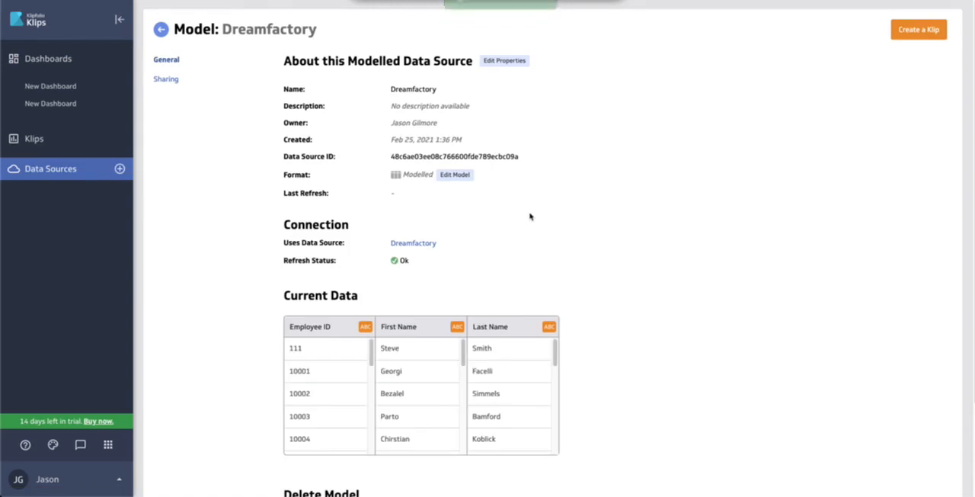
Create a Klip from the modelled data source and place a Table component in it
left_click(916, 34)
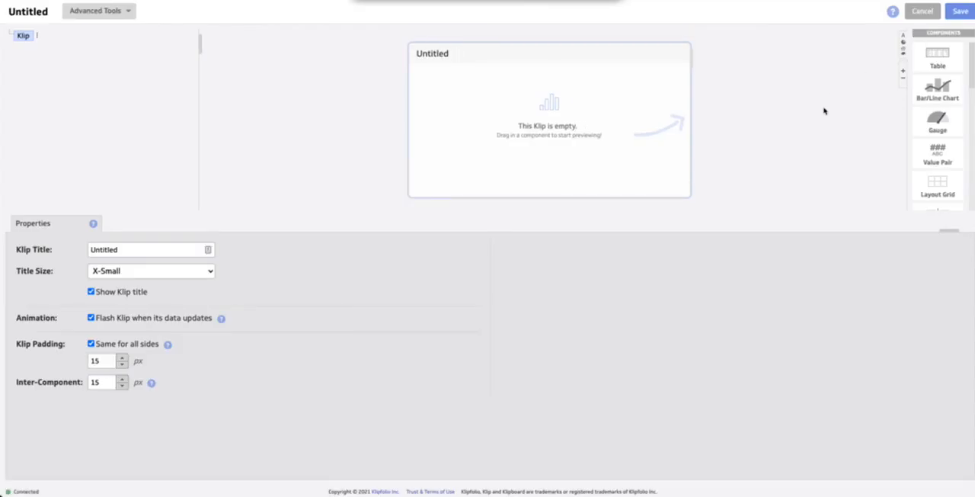
left_click_drag(930, 60, 559, 110)
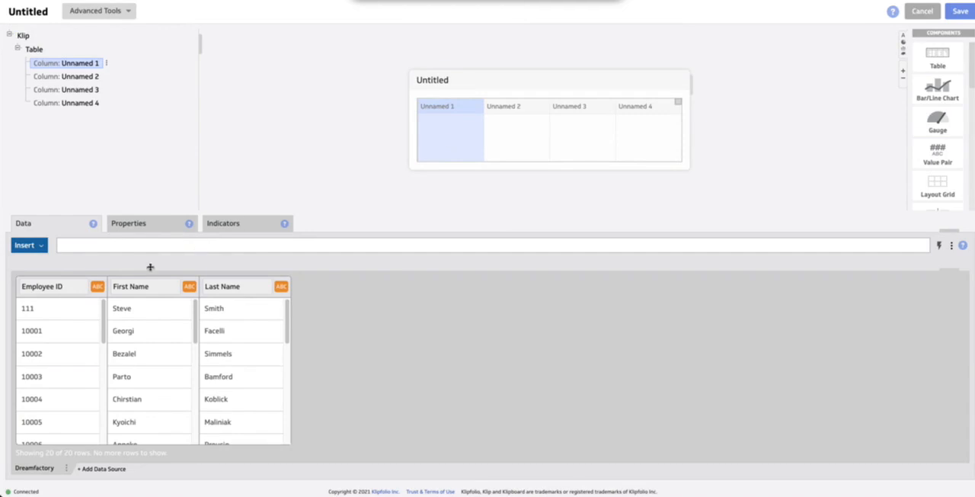
Fill the table's first three columns with the Employee ID, First Name and Last Name data from the modelled data source
left_click(55, 291)
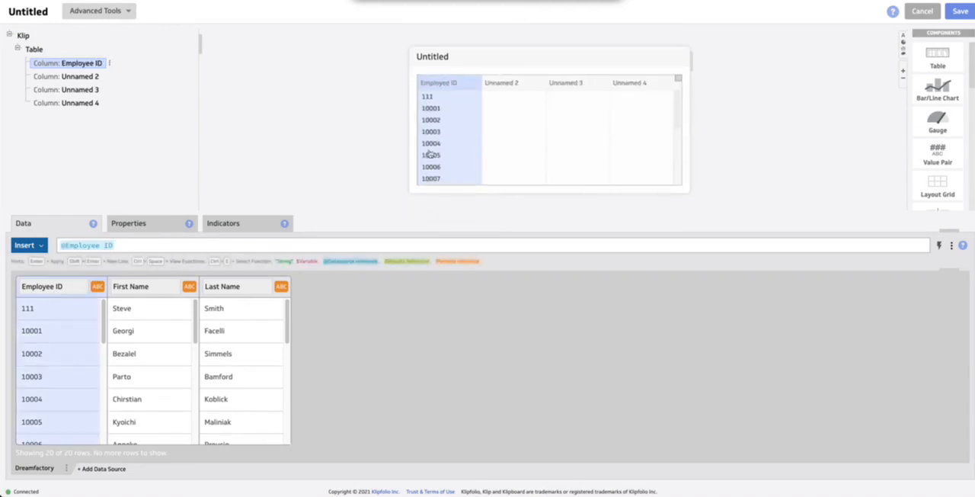
left_click(509, 86)
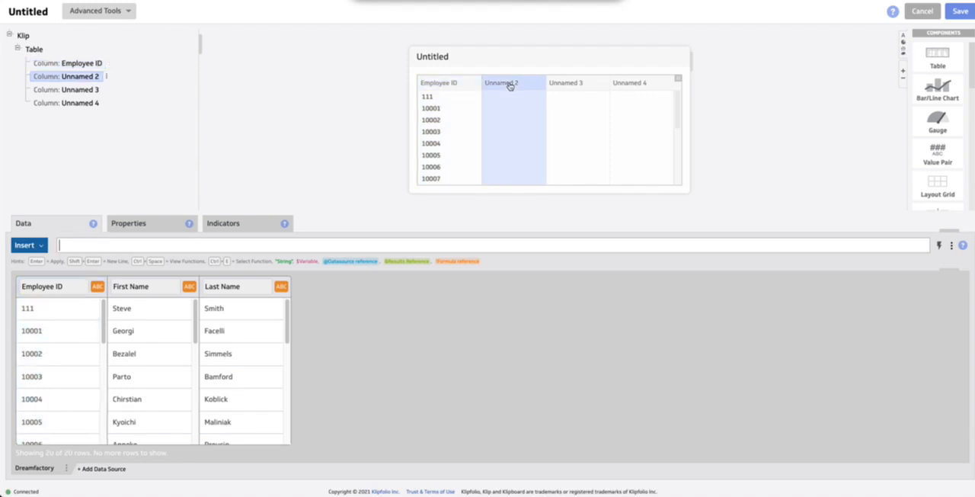
left_click(148, 287)
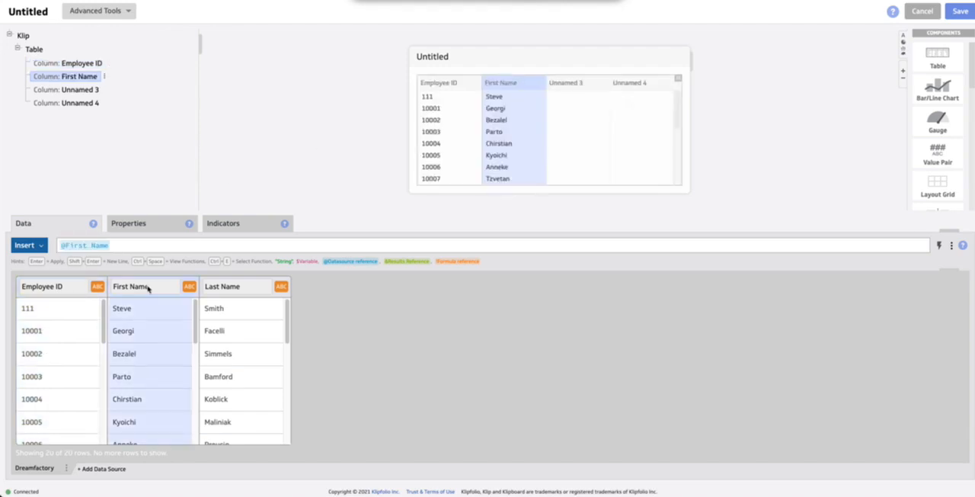
left_click(569, 83)
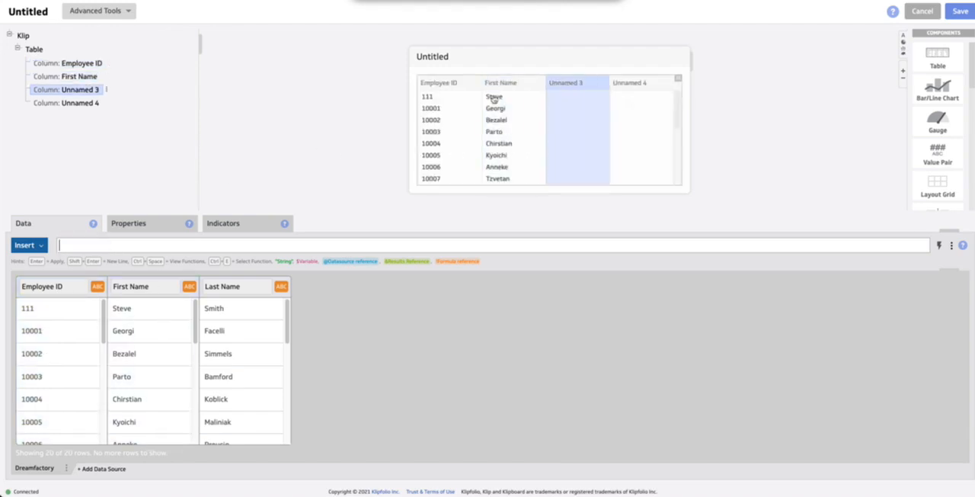
left_click(230, 288)
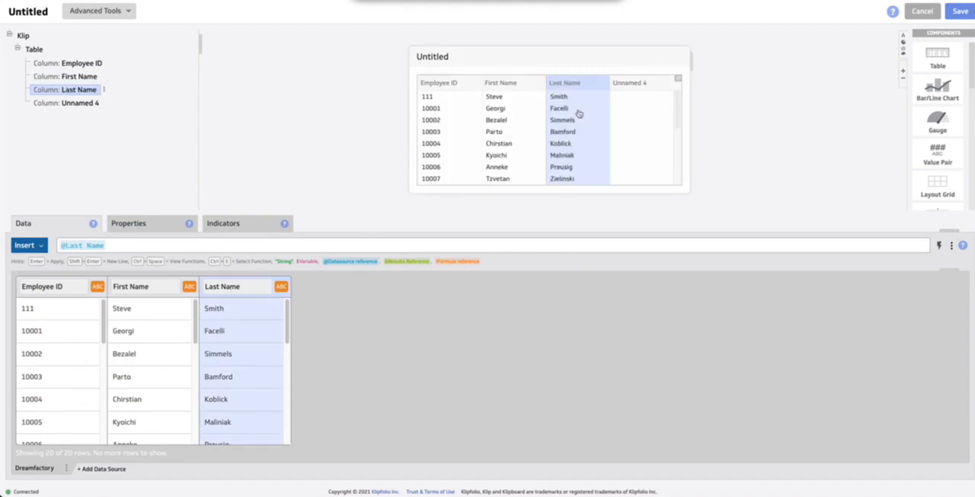
Delete the empty fourth column from the table
left_click(92, 105)
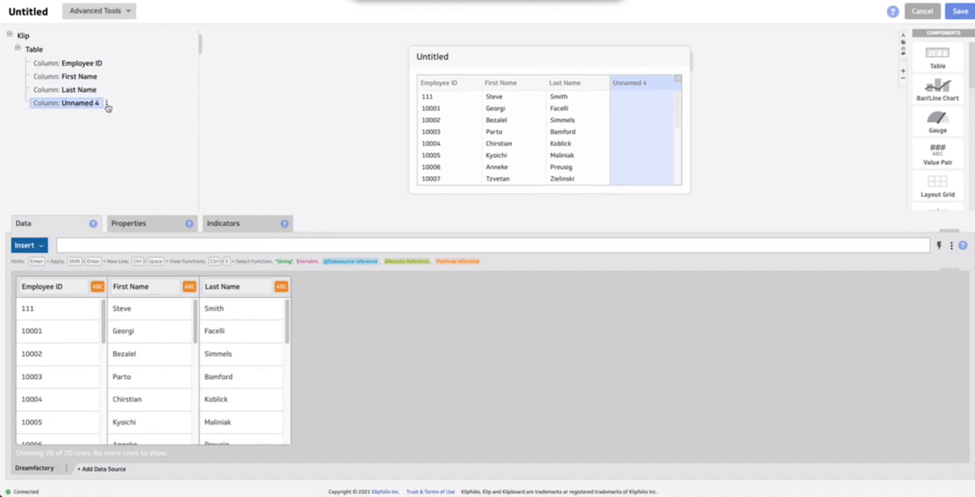
left_click(107, 105)
left_click(128, 166)
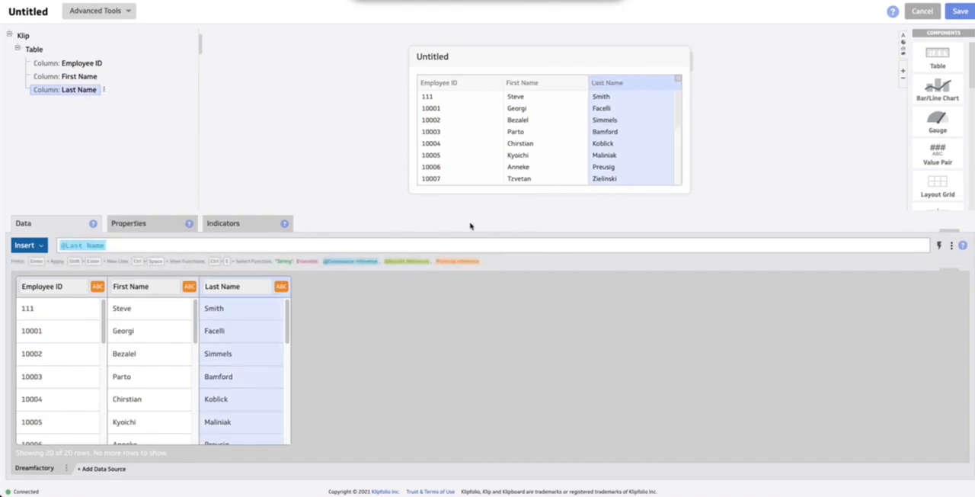
Name the Klip Employees Klip
left_click(49, 12)
type("Employees Klip")
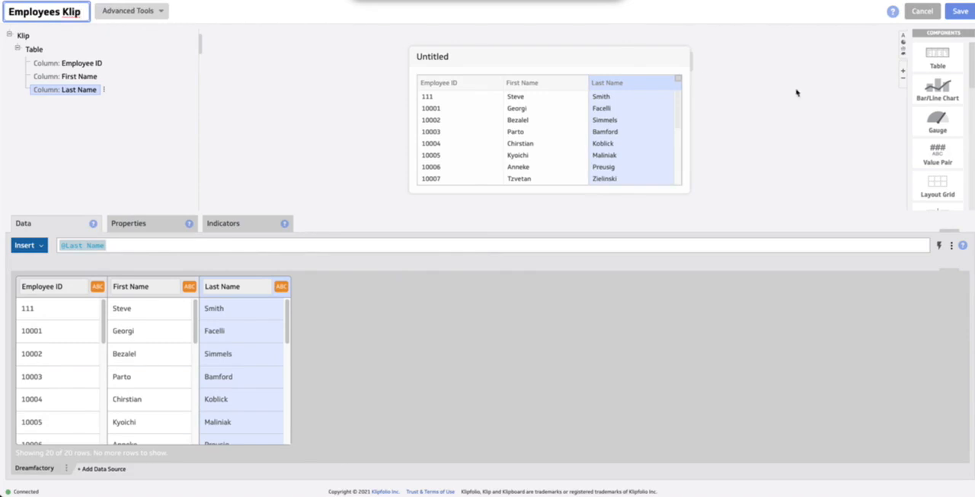
Save the Klip and share it with the All Users and Trial Users groups with Use only rights
left_click(960, 14)
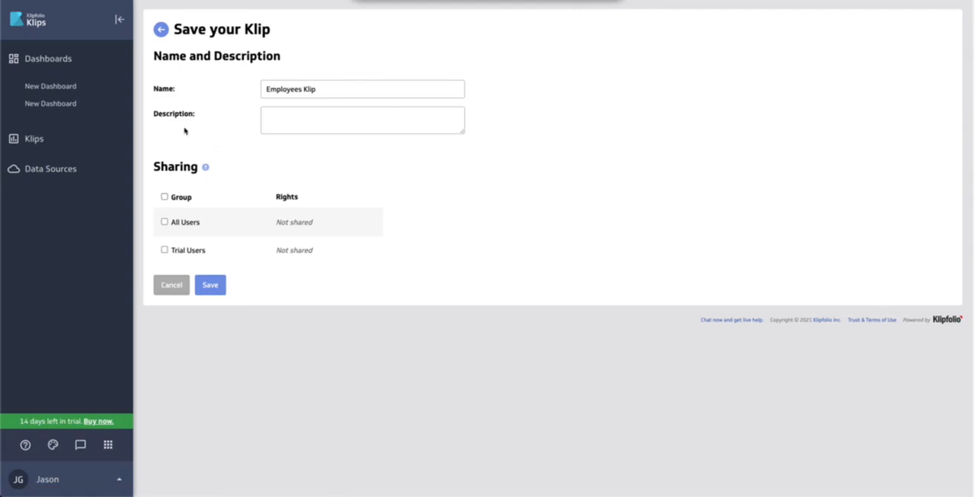
left_click(165, 197)
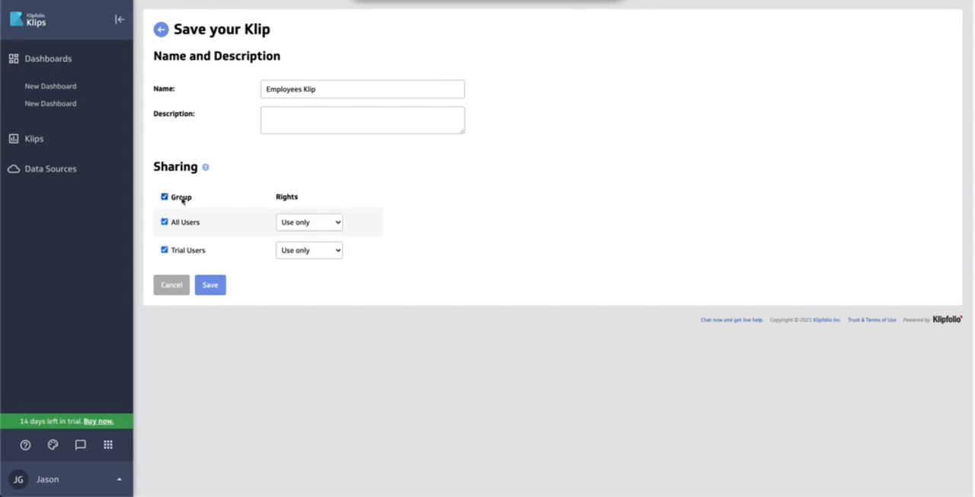
left_click(209, 286)
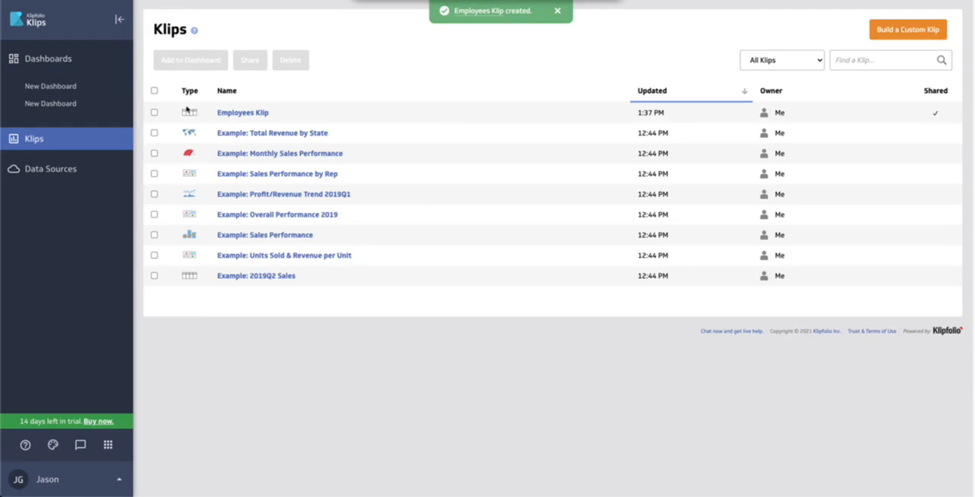
Add Employees Klip to the second New Dashboard and look over its table rows there
left_click(154, 113)
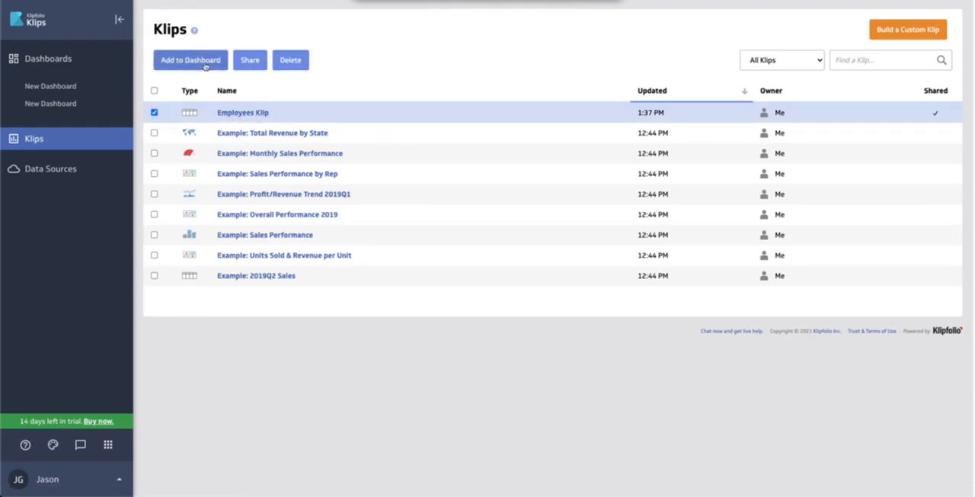
left_click(205, 66)
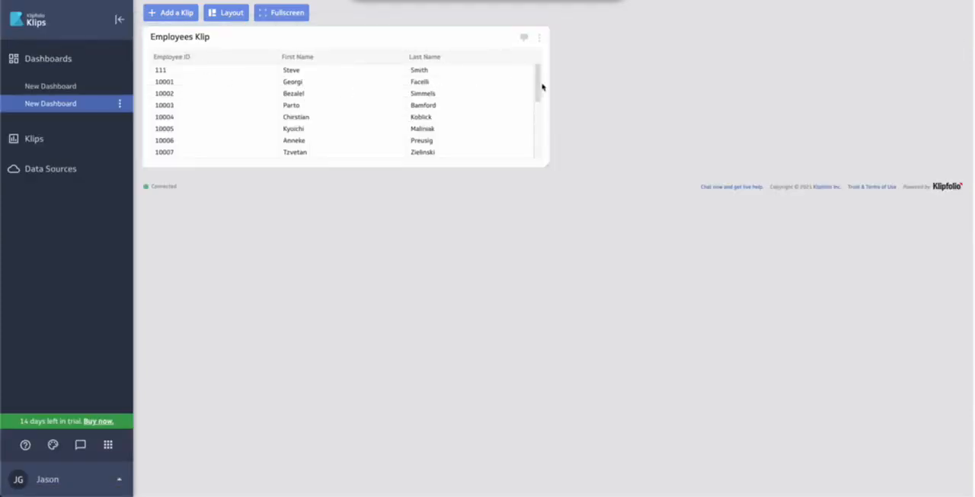
mouse_move(540, 90)
left_mouse_down()
mouse_move(540, 144)
mouse_move(538, 81)
left_mouse_up()
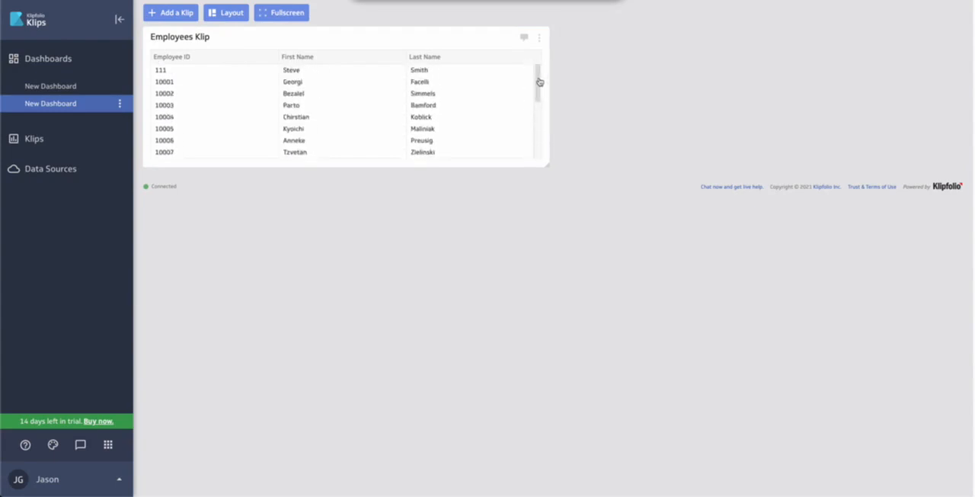